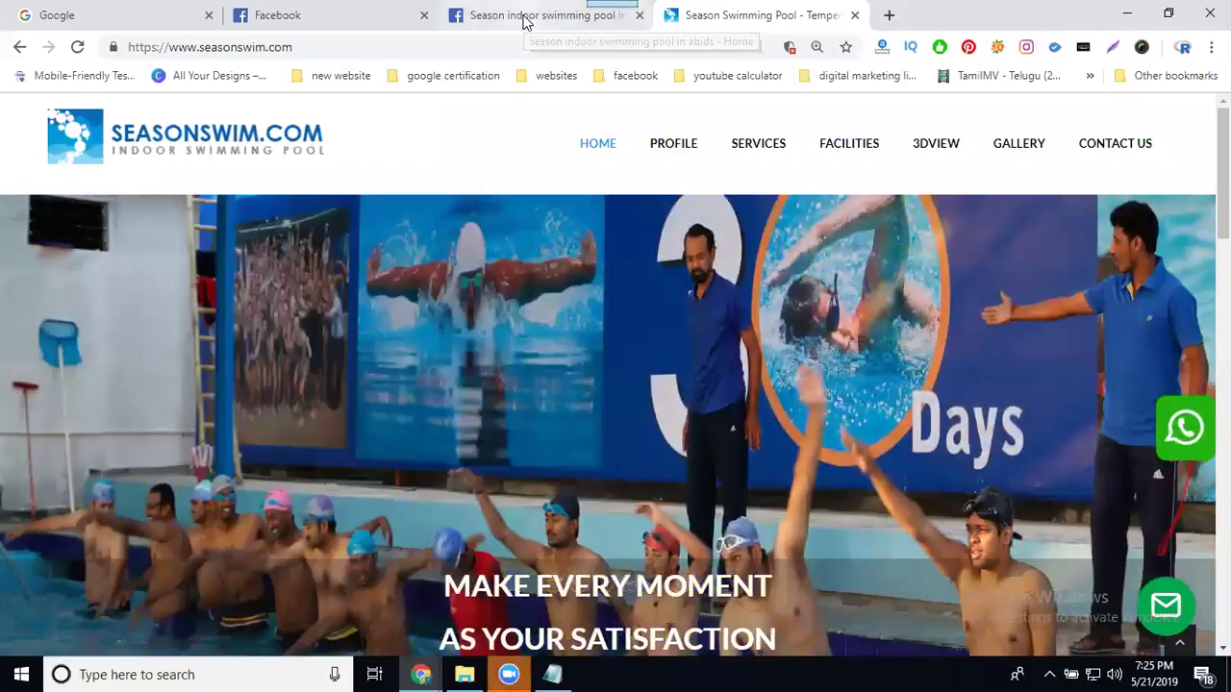
Step: Switch from the pool's website to the Season indoor swimming pool Facebook tab
click(527, 16)
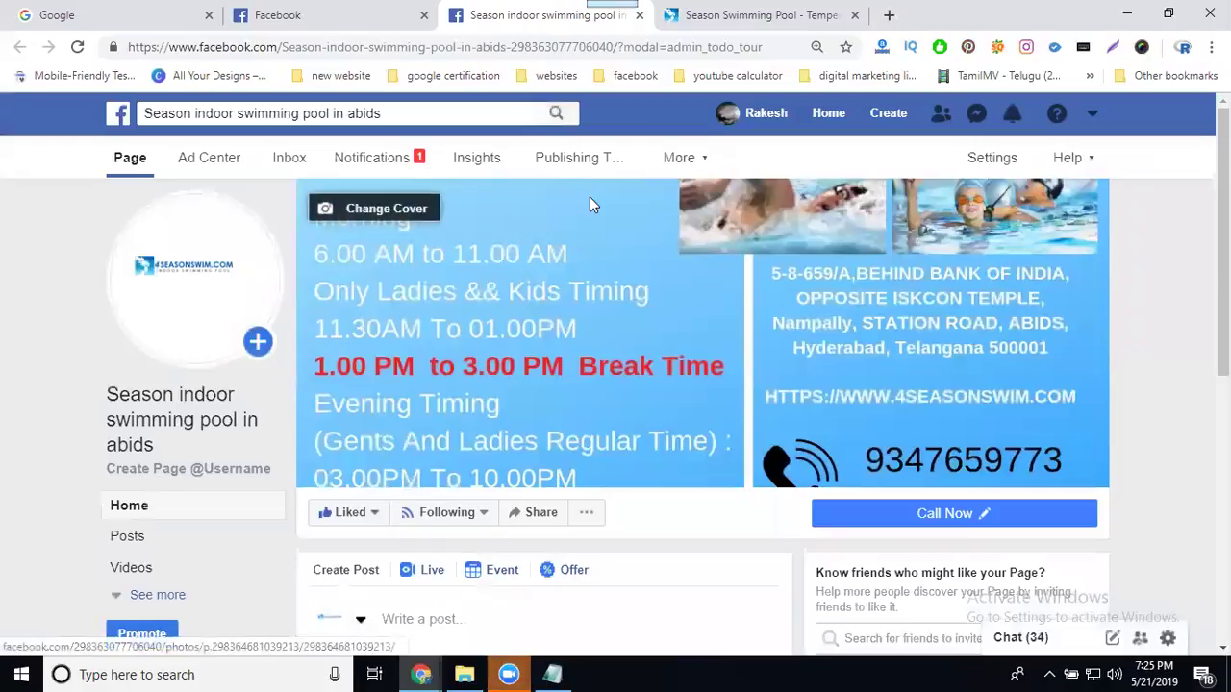
mouse_move(589, 204)
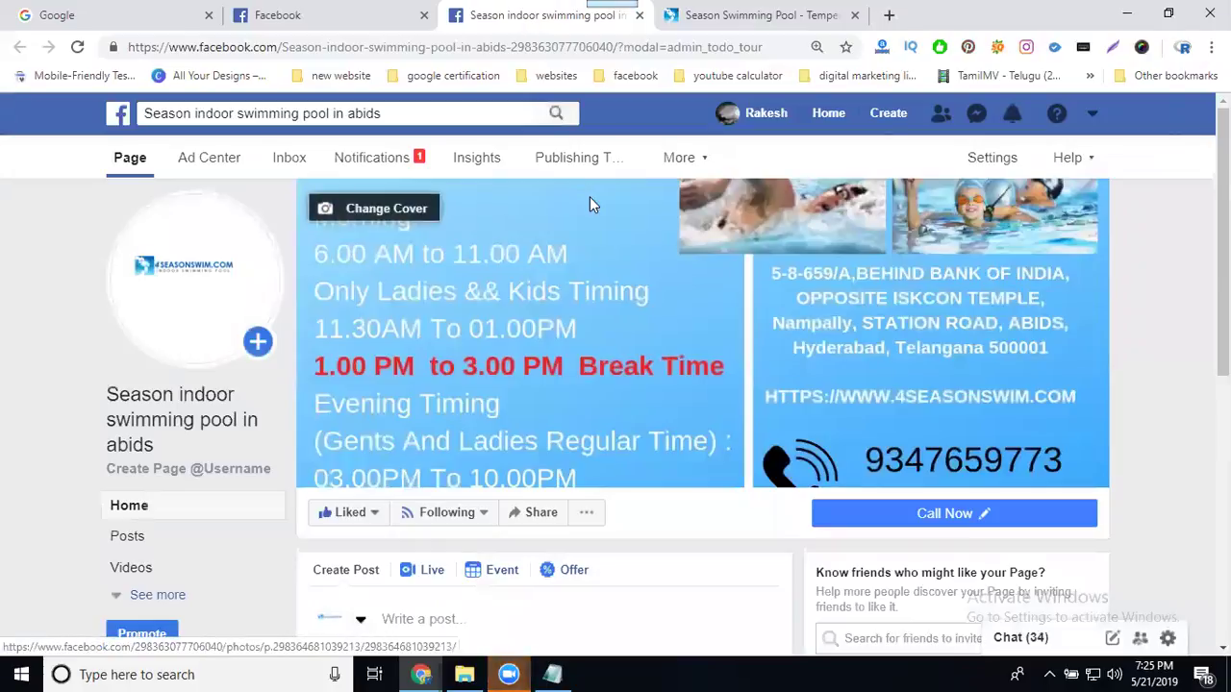
scroll(589, 198, down, 2)
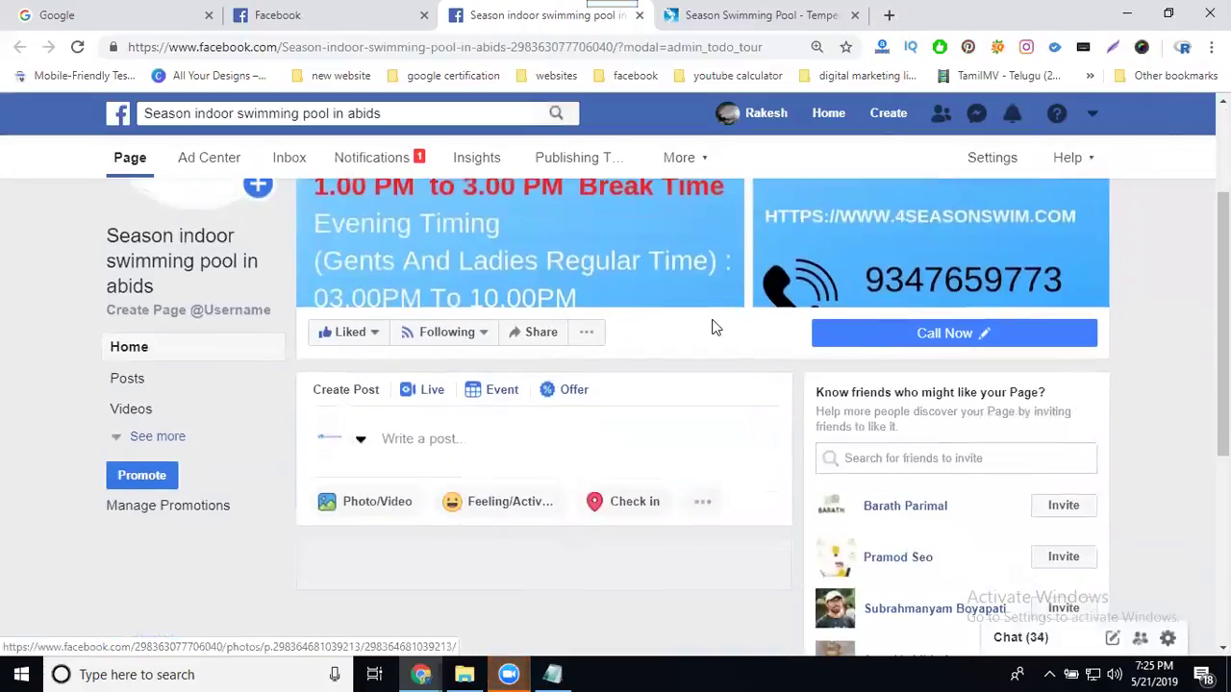
click(894, 334)
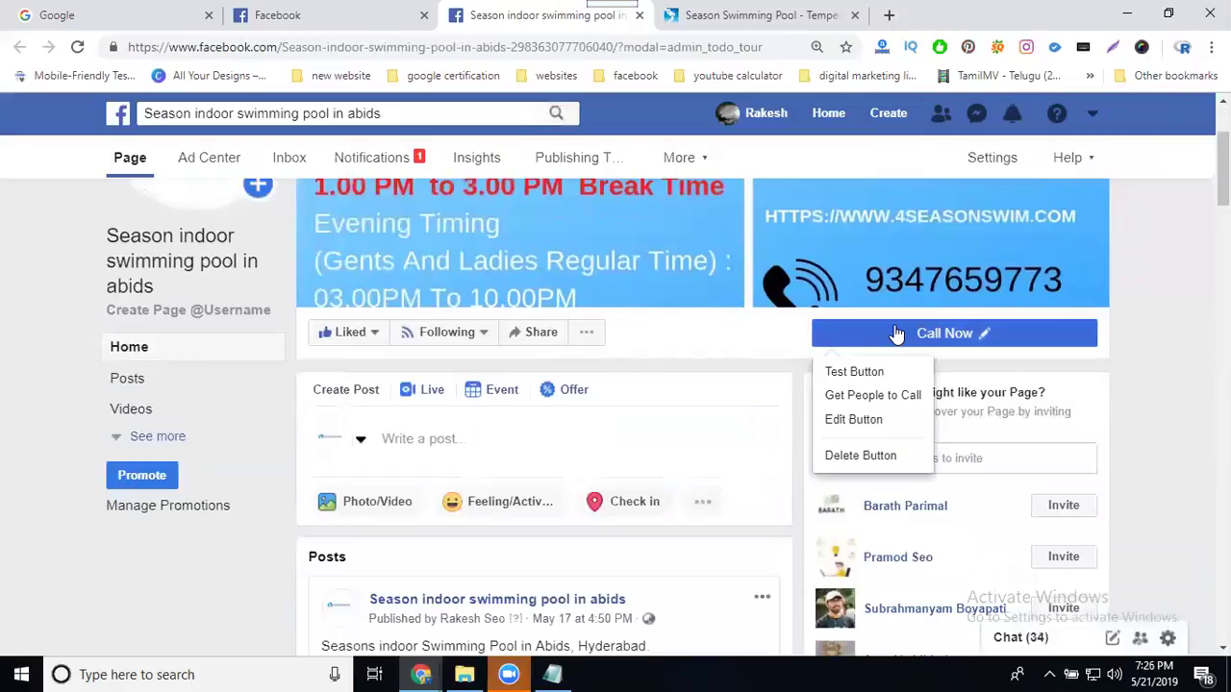
scroll(880, 309, down, 3)
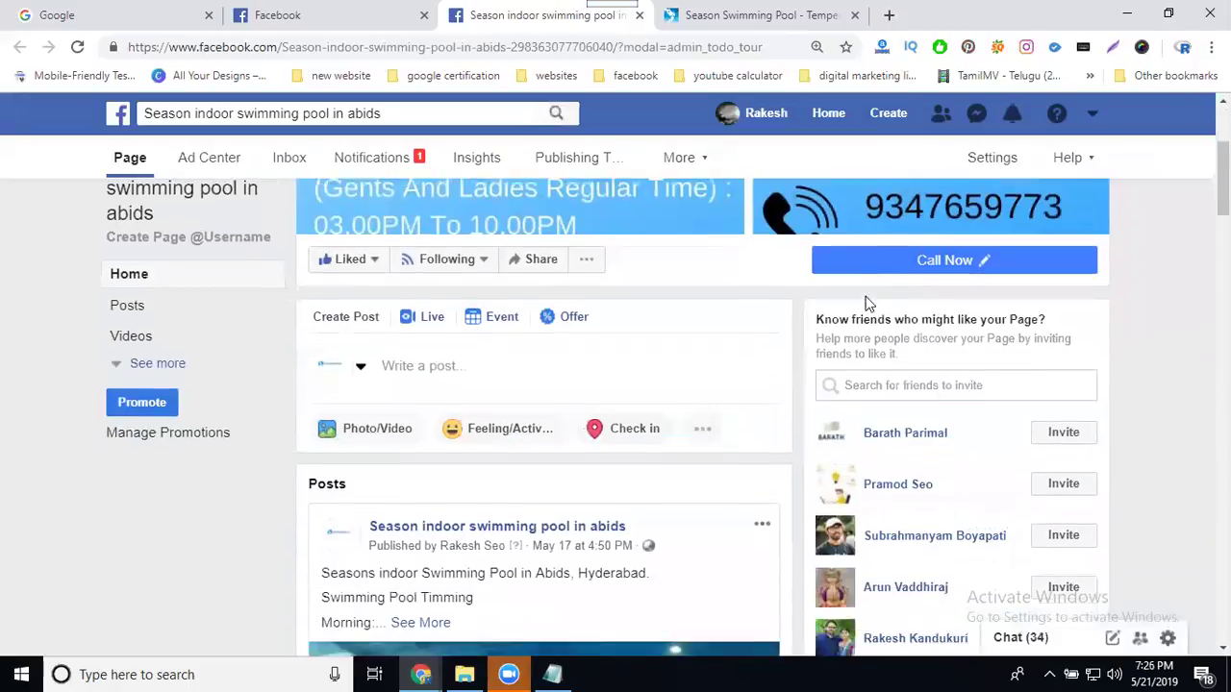
scroll(830, 392, up, 1)
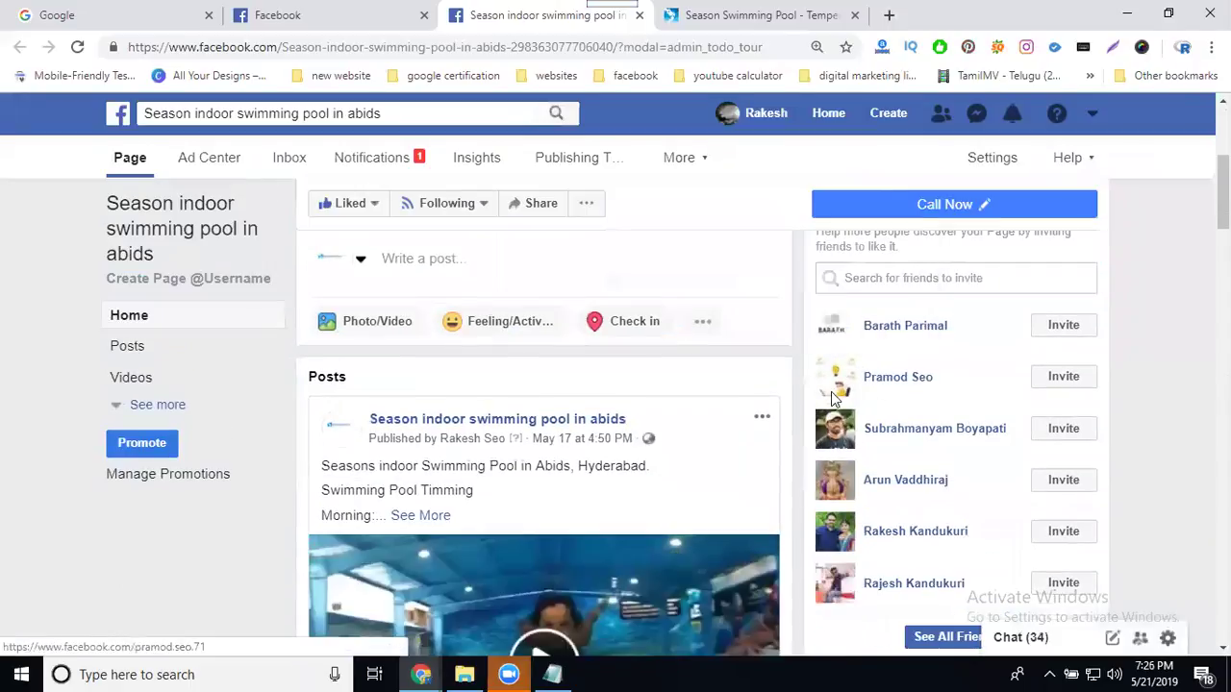
Step: Open the Promote dialog with Advertise Your Business from the composer's extra options
click(702, 323)
scroll(702, 331, down, 3)
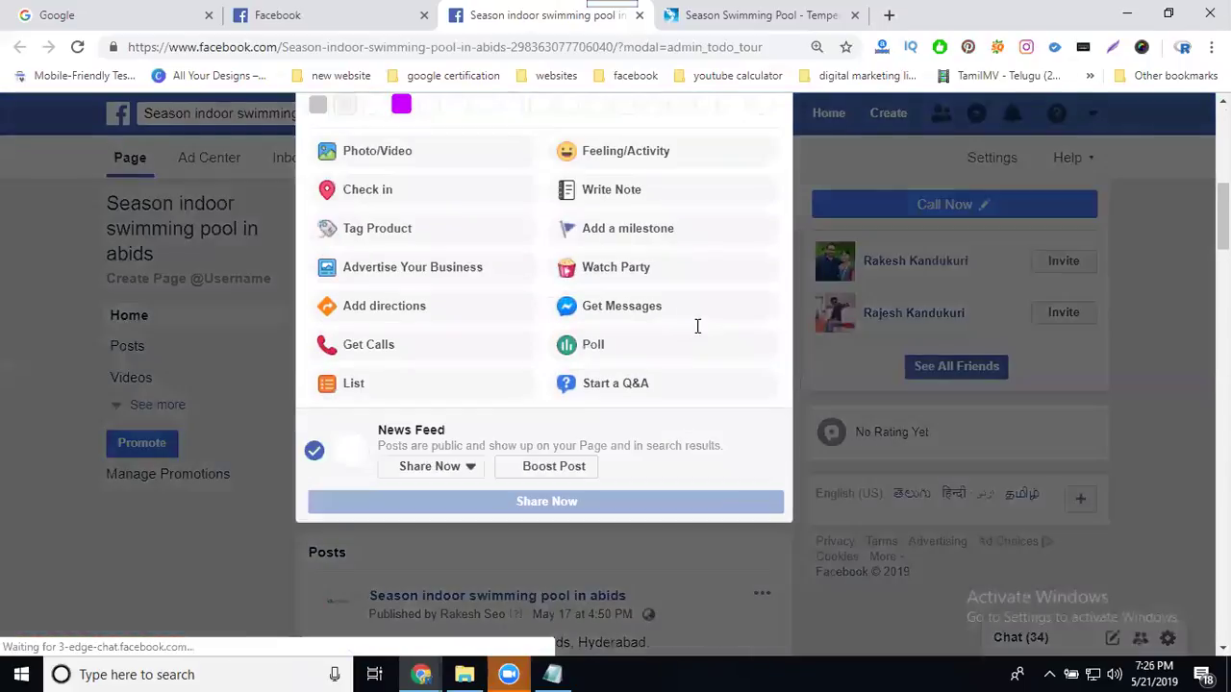
click(419, 271)
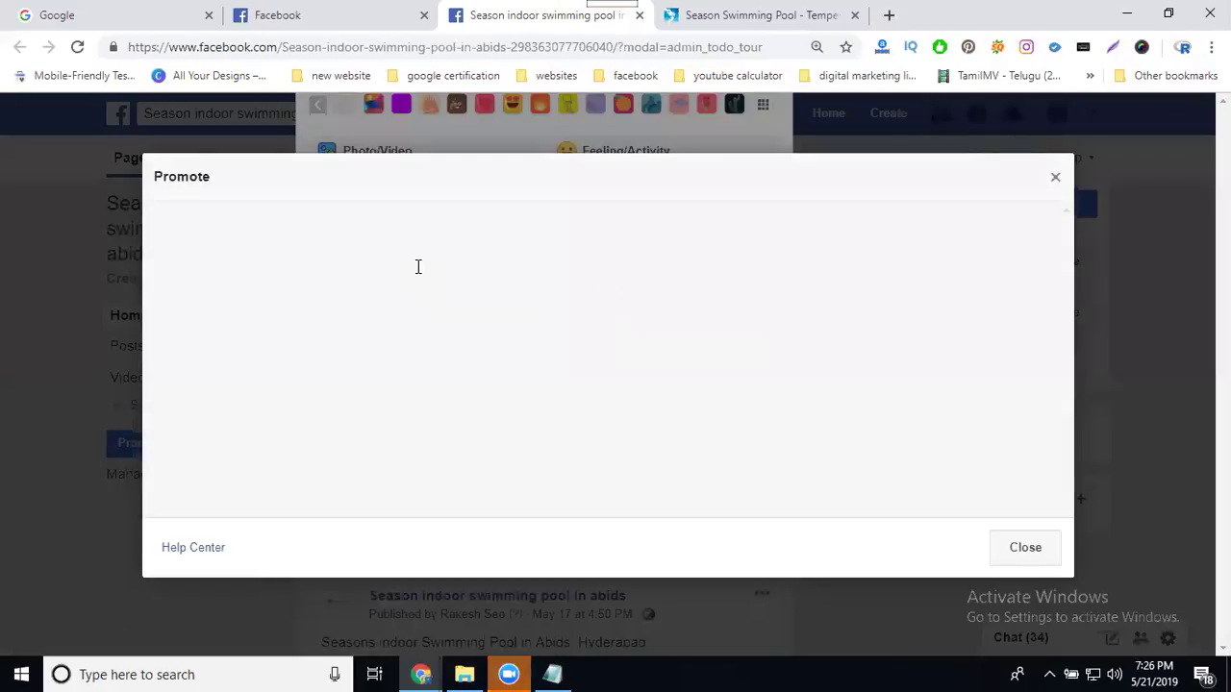
Step: Review the seven Promote options, Boost a Post through Get More Leads, then start a new tab
scroll(417, 288, down, 2)
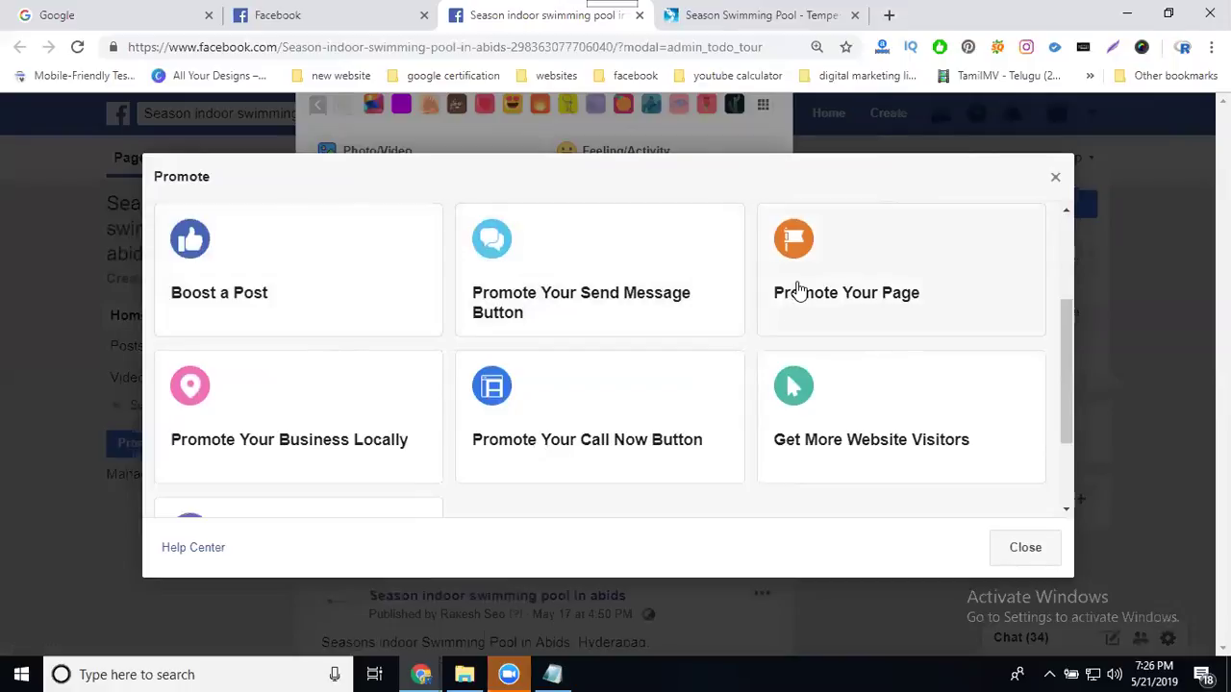
scroll(555, 311, down, 2)
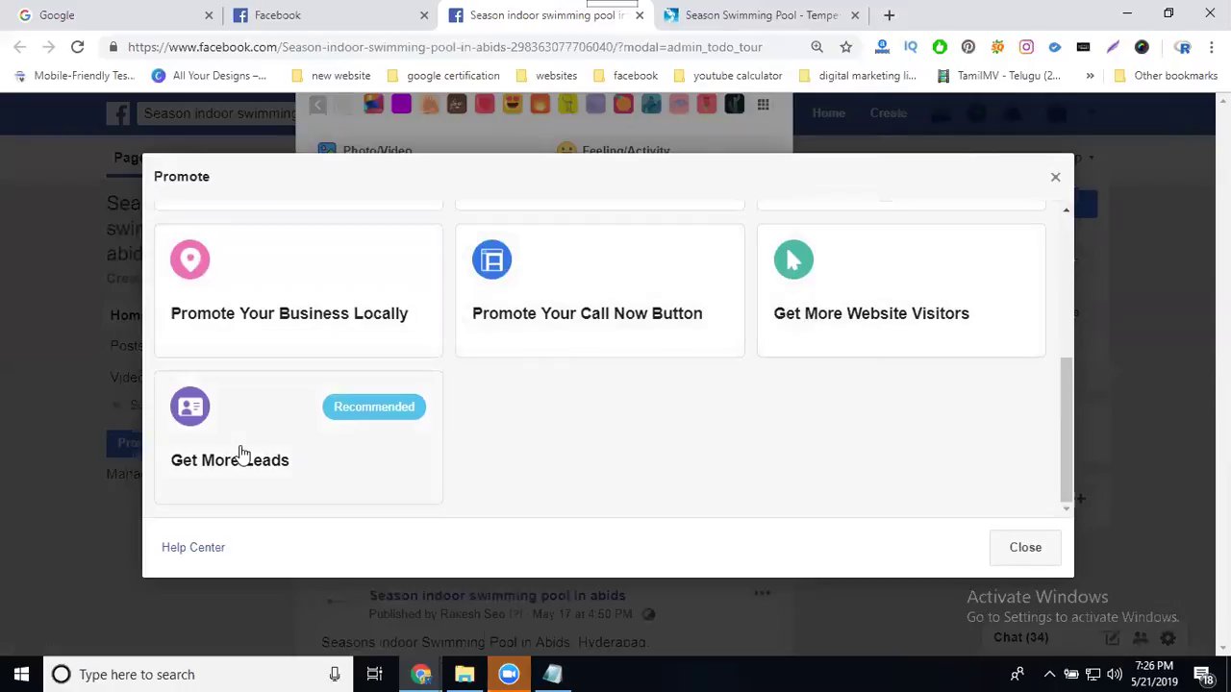
scroll(243, 453, up, 2)
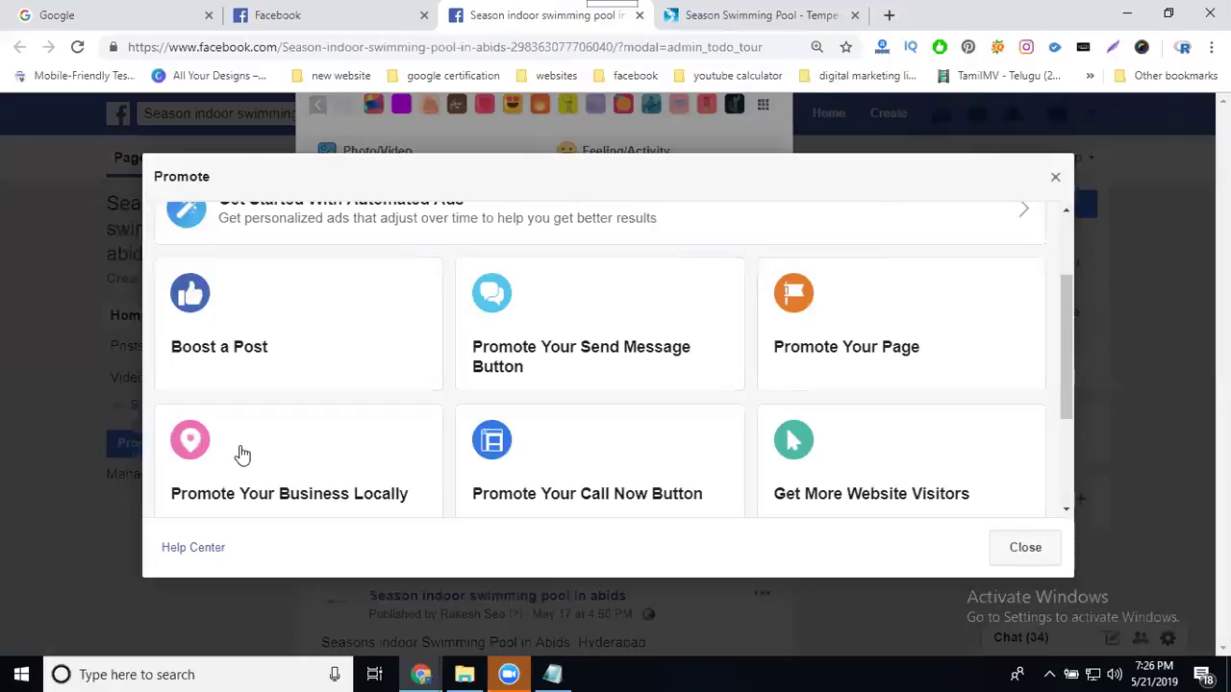
scroll(184, 494, down, 1)
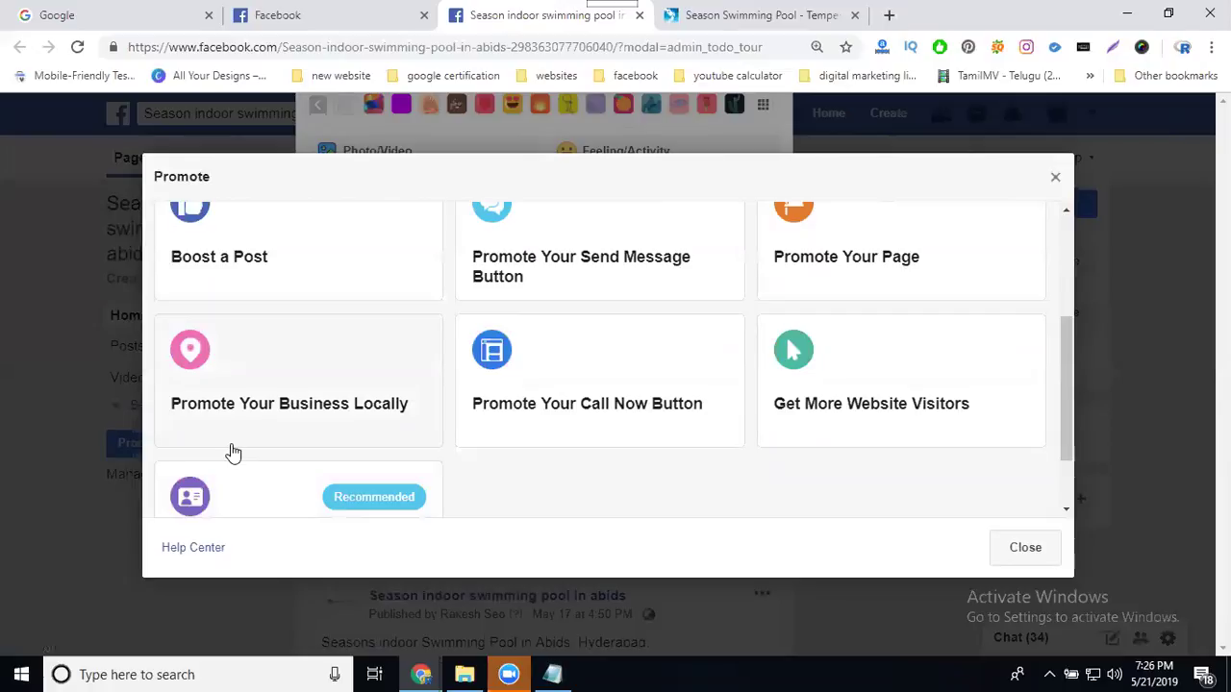
click(886, 24)
Step: Load Ads Manager at facebook.com/manage, showing two active ad accounts
text(f)
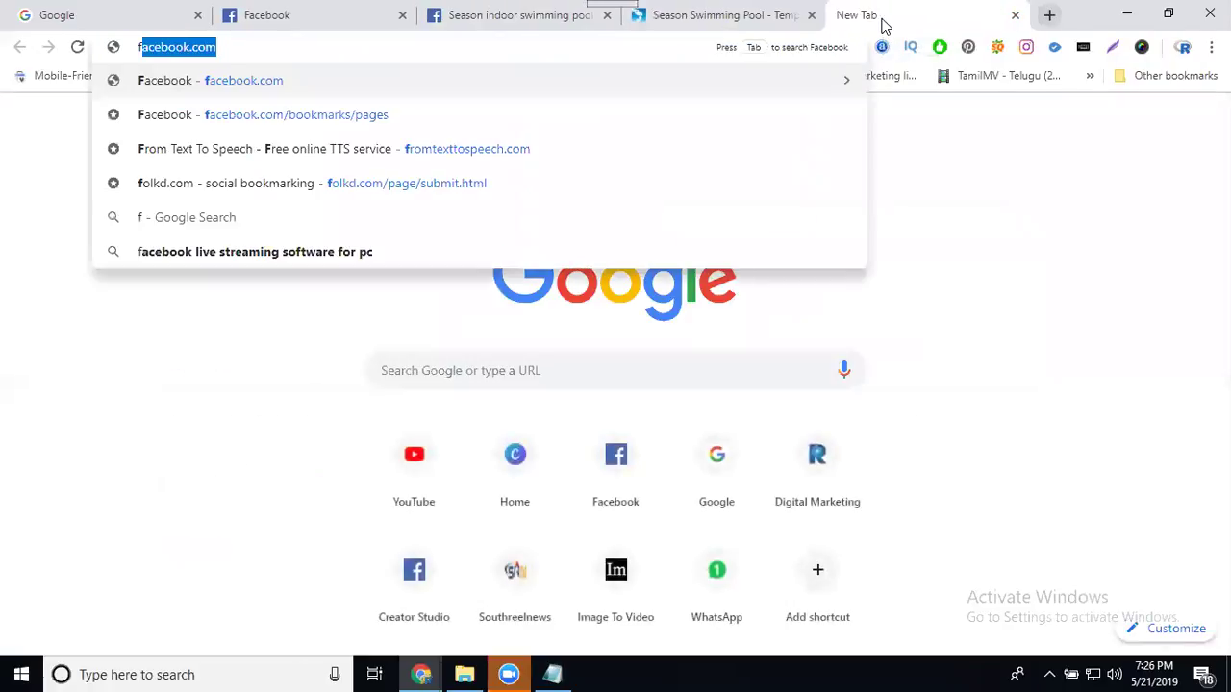
text(ac)
key(Right)
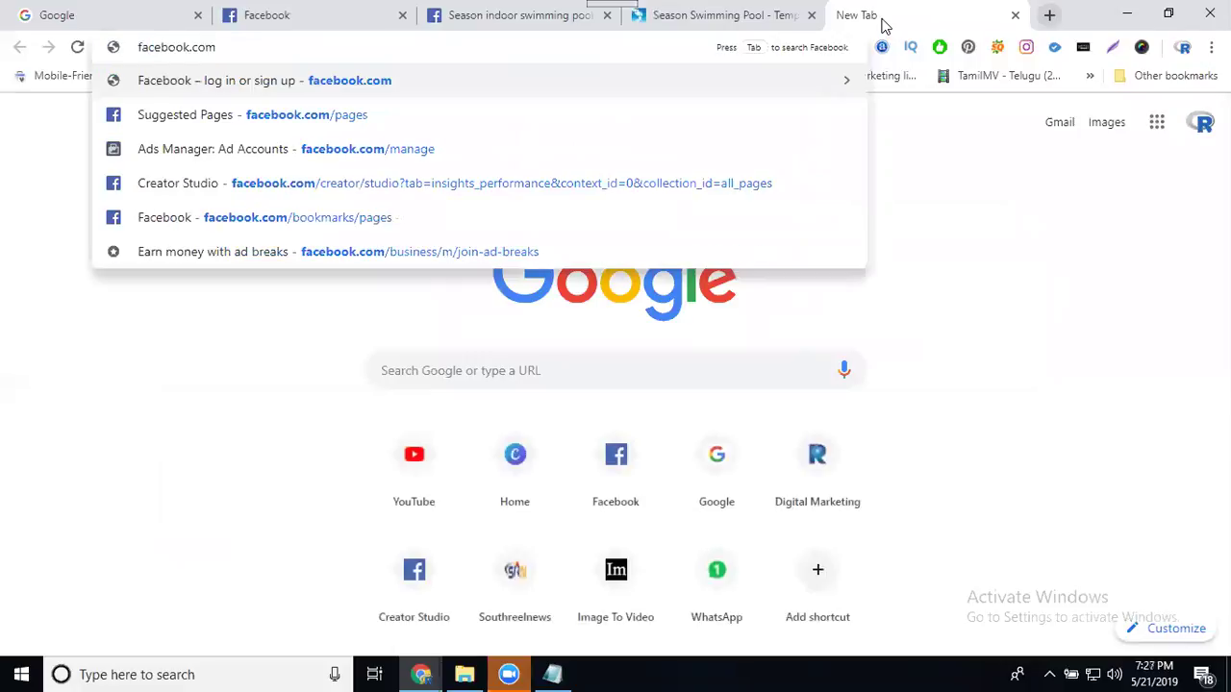
text(/manag)
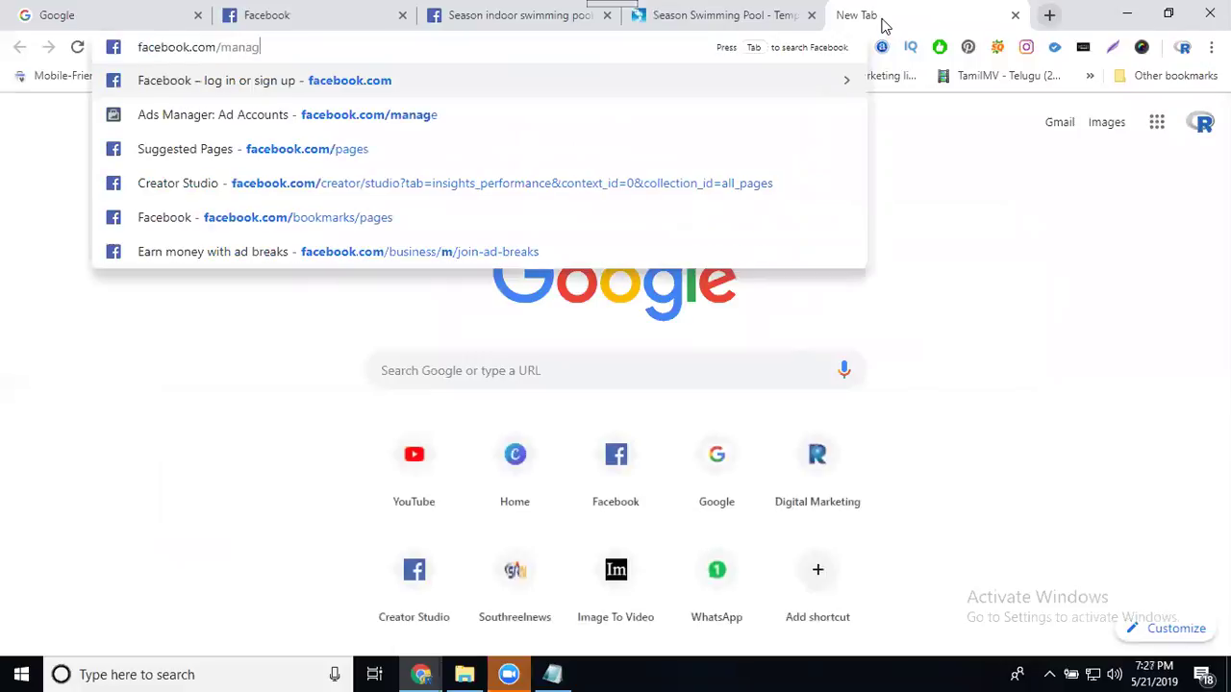
text(e)
key(Return)
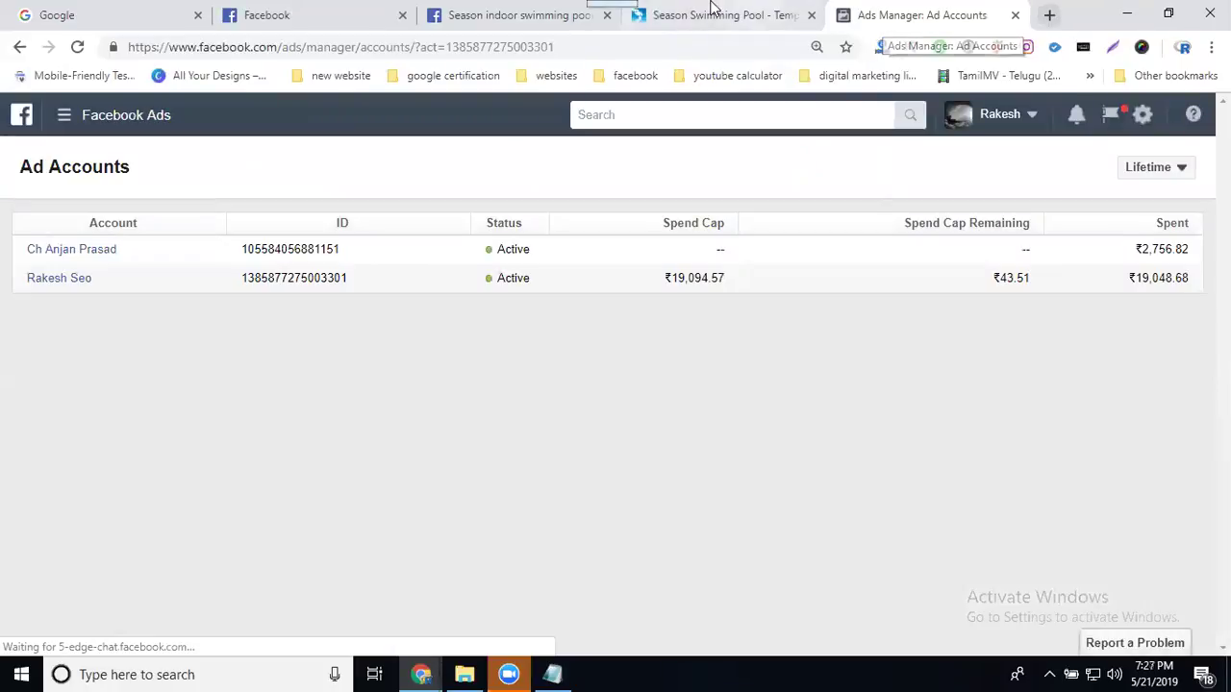
Step: Show the Rakesh Seo account's Campaigns list, with inactive campaigns like App installs 2019
click(508, 27)
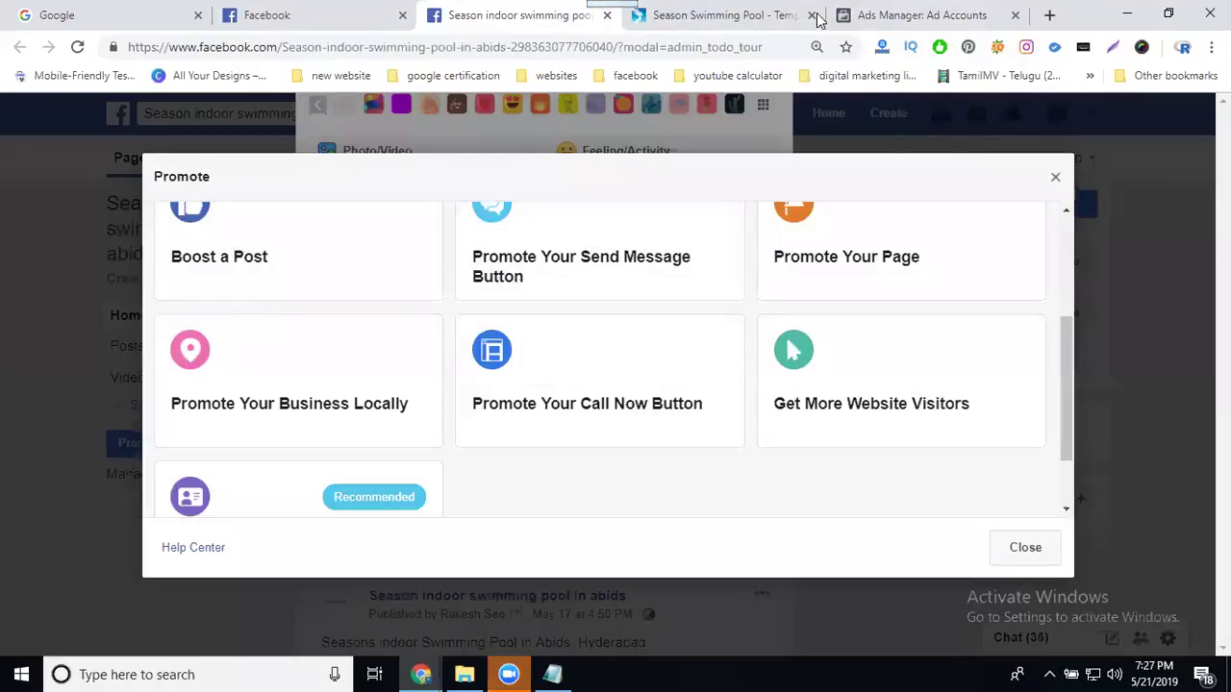
click(873, 15)
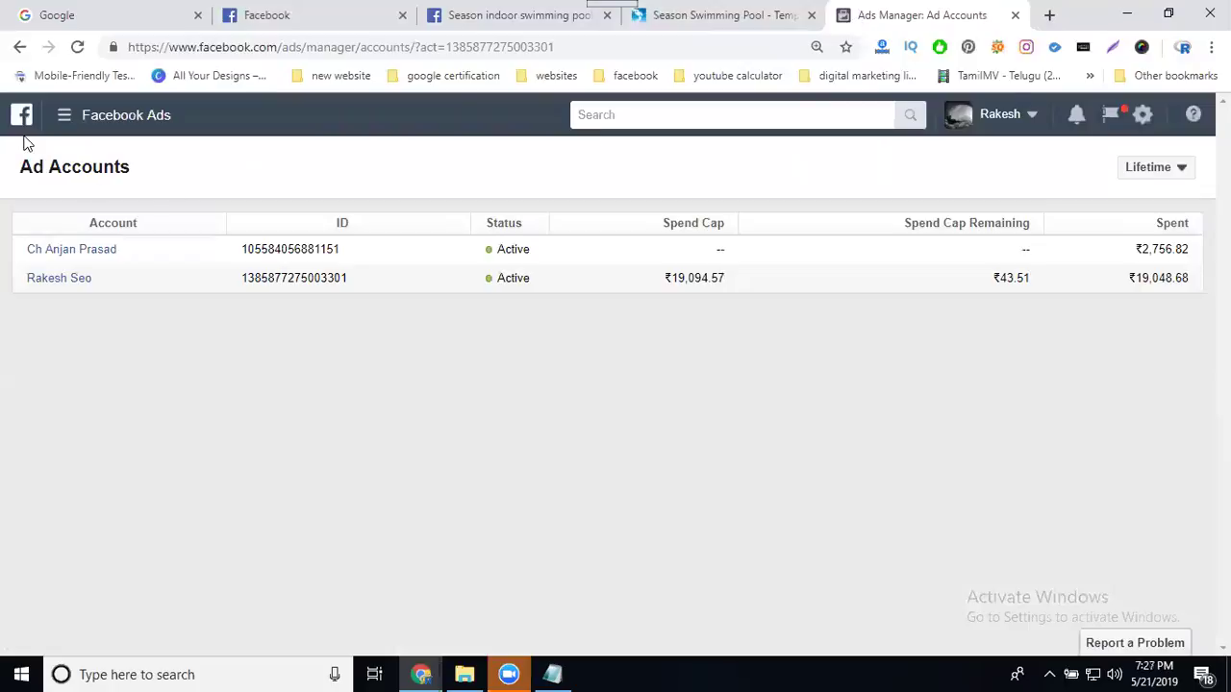
click(62, 117)
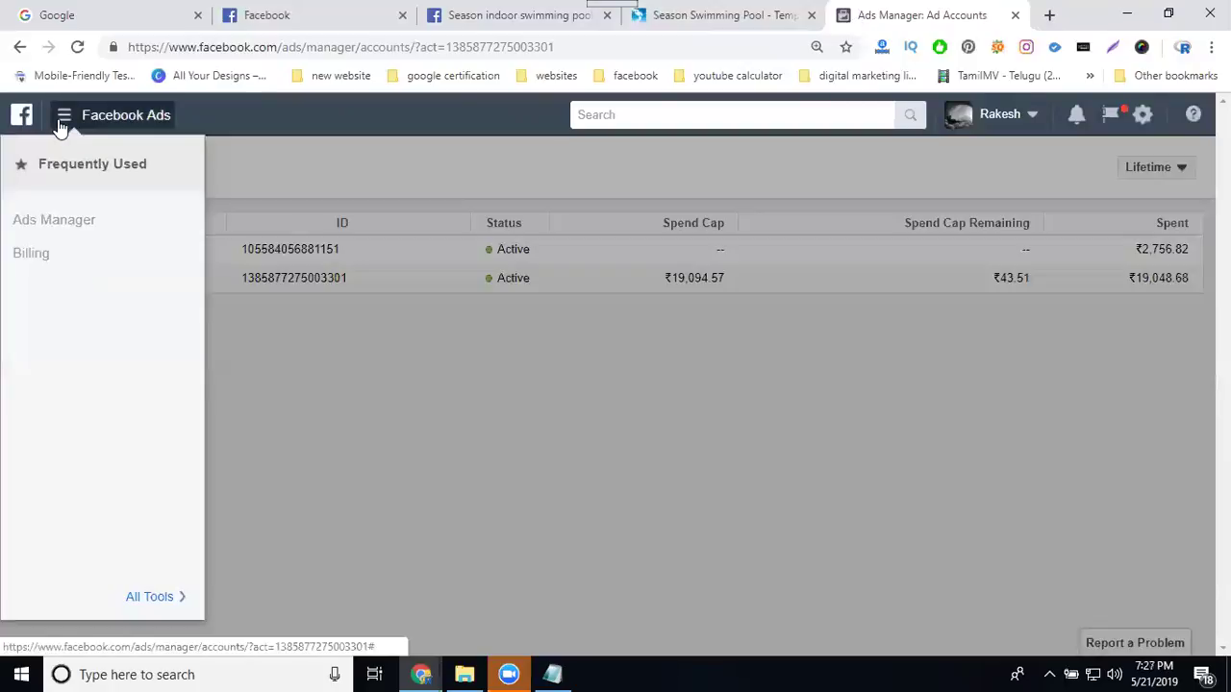
click(55, 223)
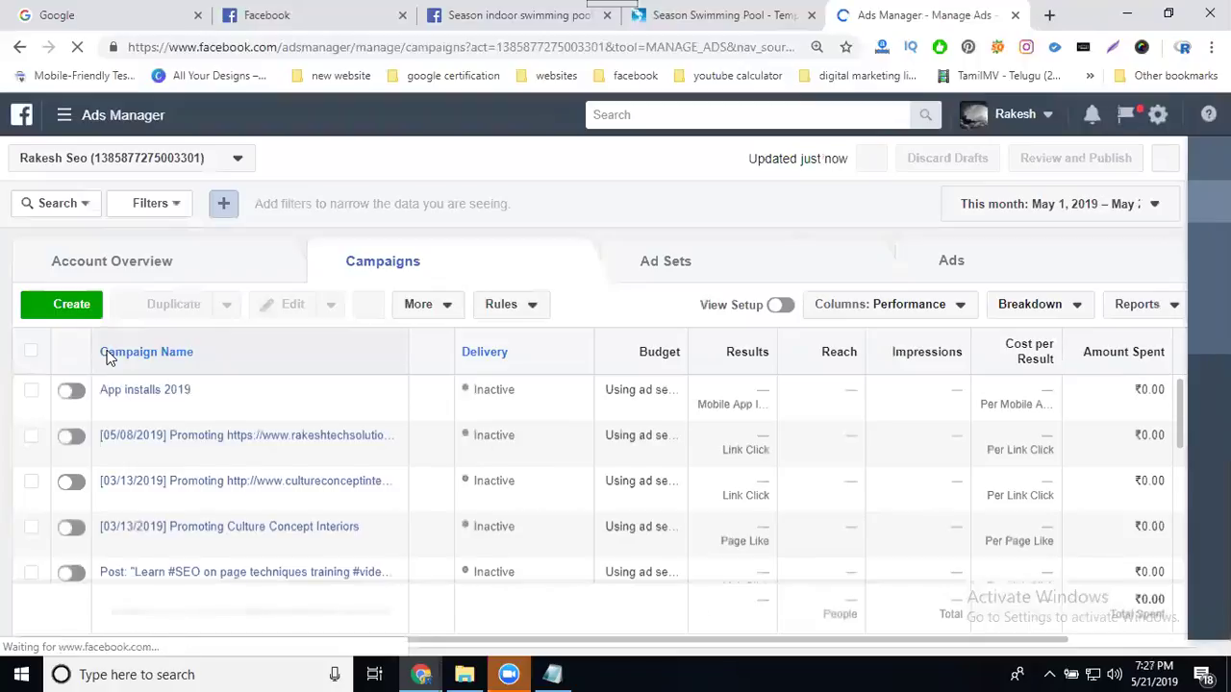
Step: Start a new campaign in Ads Manager with Engagement as its objective
click(82, 312)
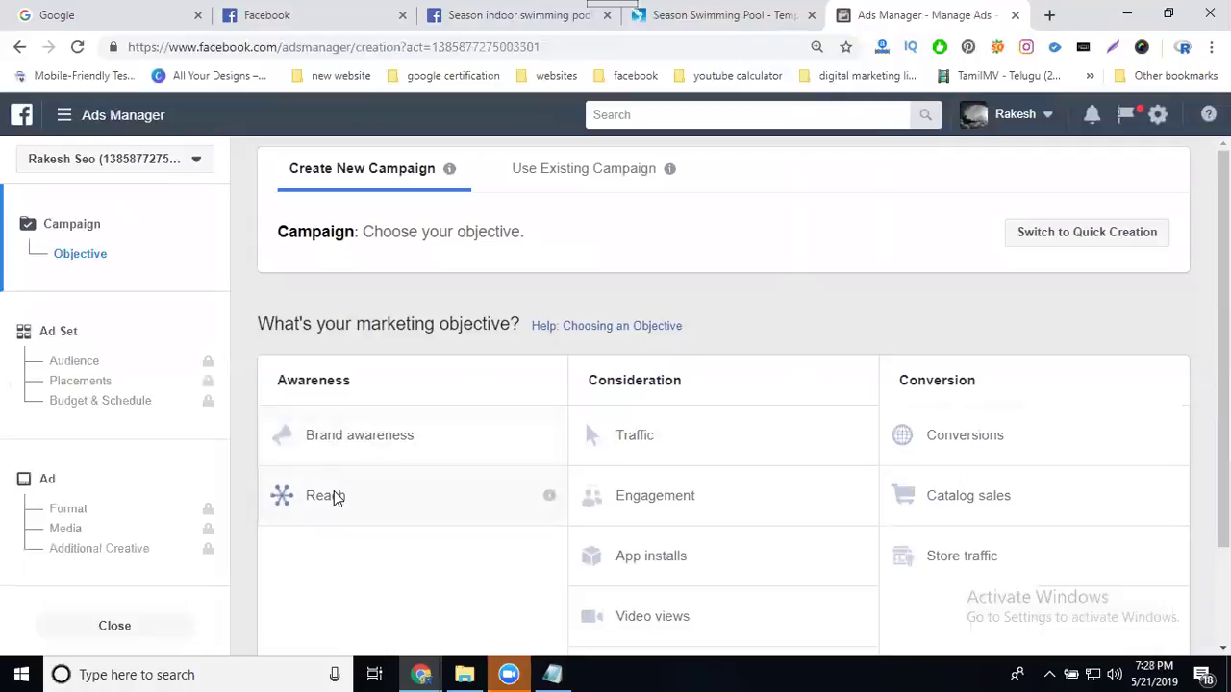
scroll(540, 467, down, 1)
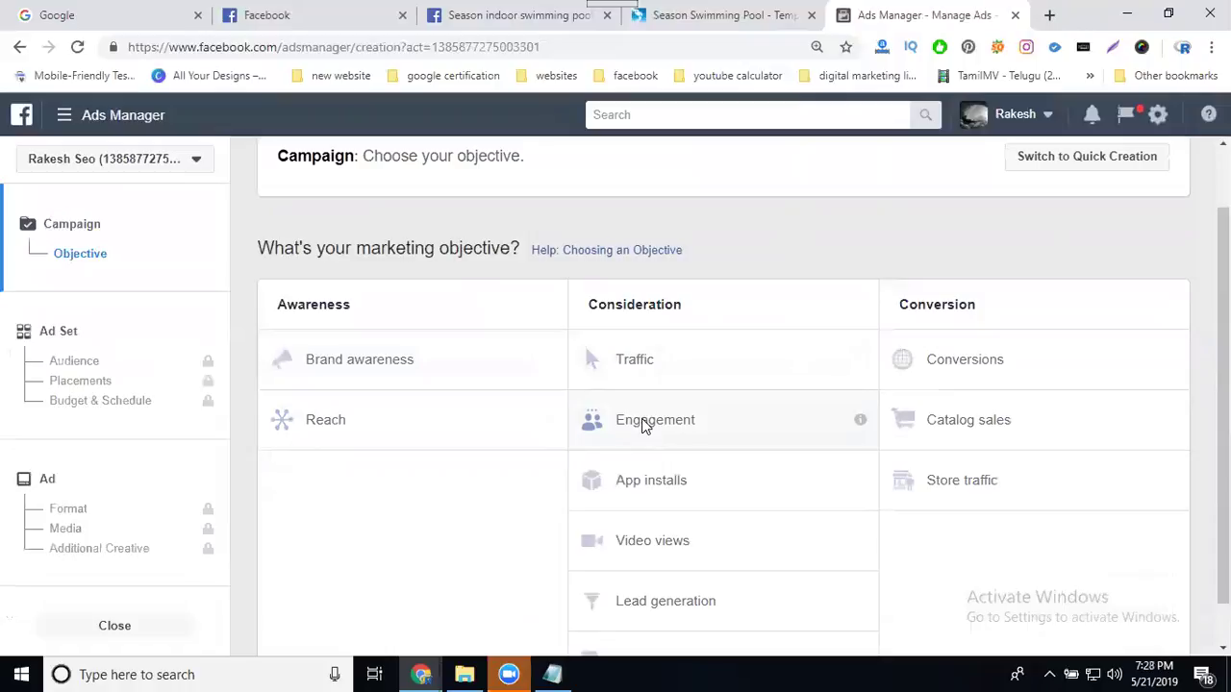
click(644, 425)
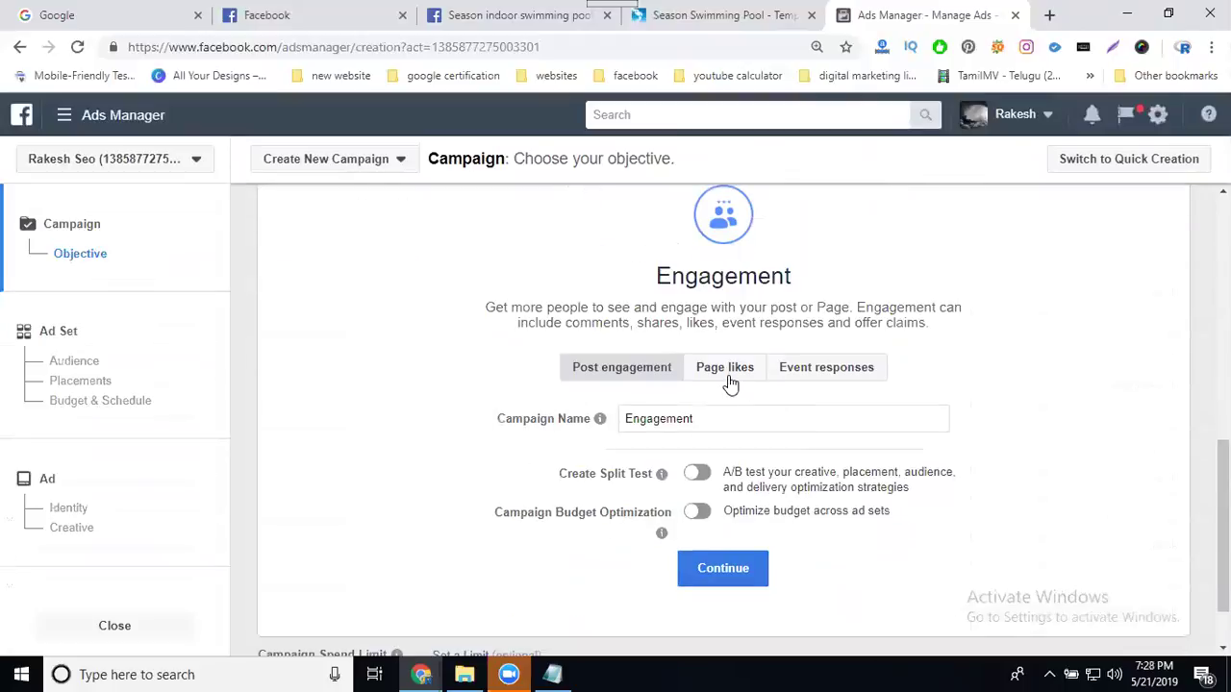
scroll(729, 383, up, 5)
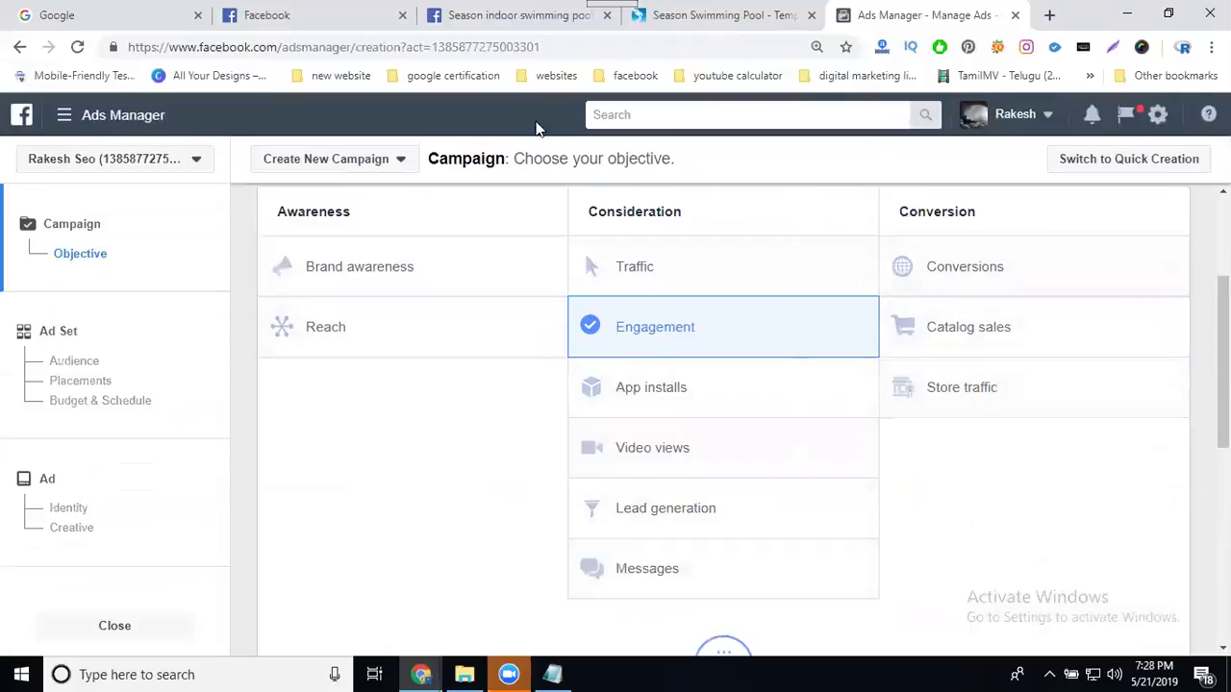
Step: Close the Promote dialog and dismiss the dimmed composer on the pool page
click(495, 14)
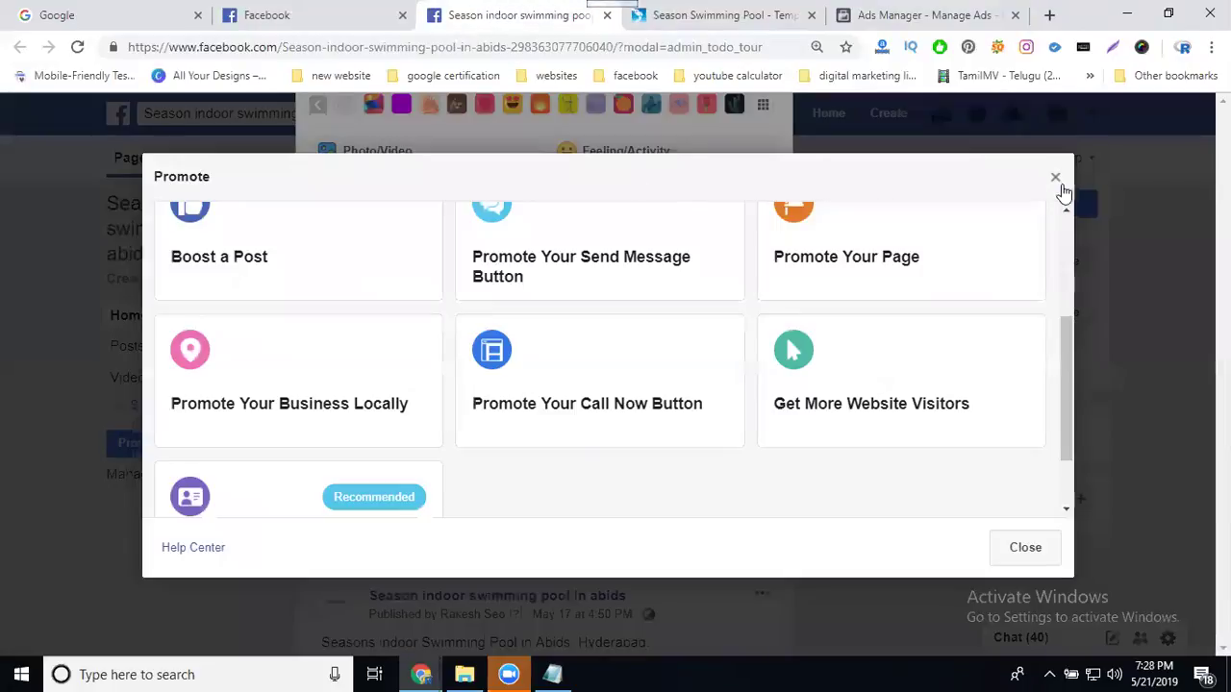
click(1057, 181)
click(1148, 276)
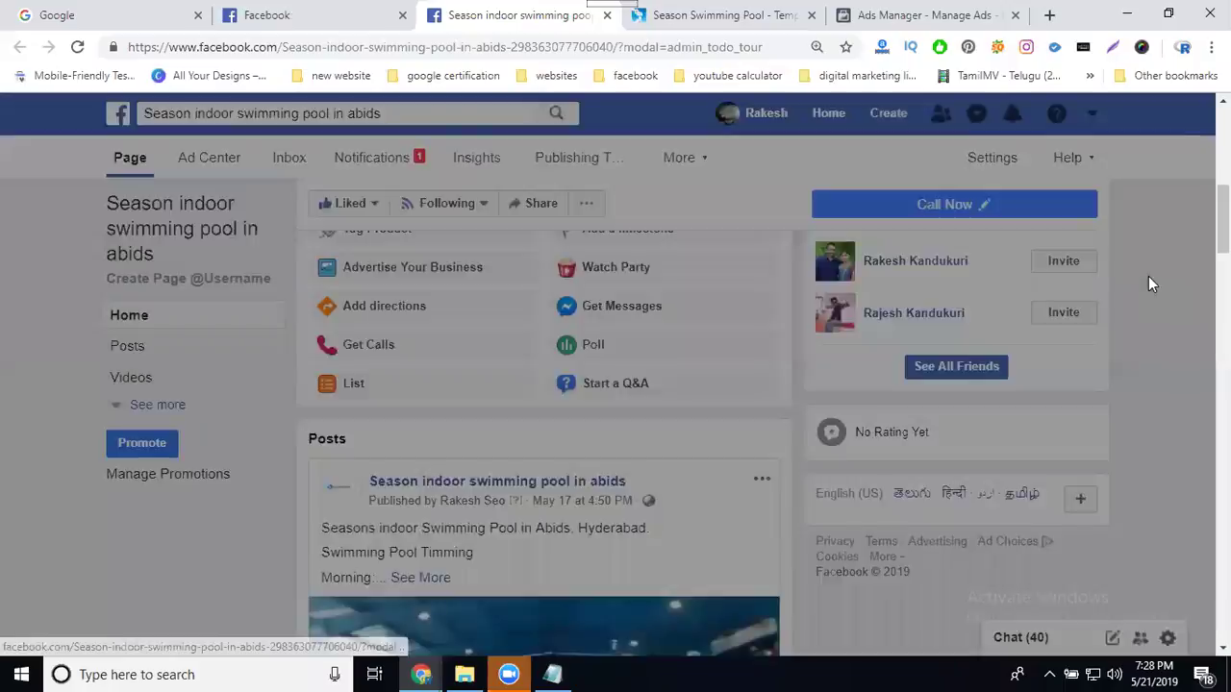
Step: Expand the pool page's sidebar with See more to list all its sections
scroll(1135, 292, down, 5)
scroll(911, 366, down, 1)
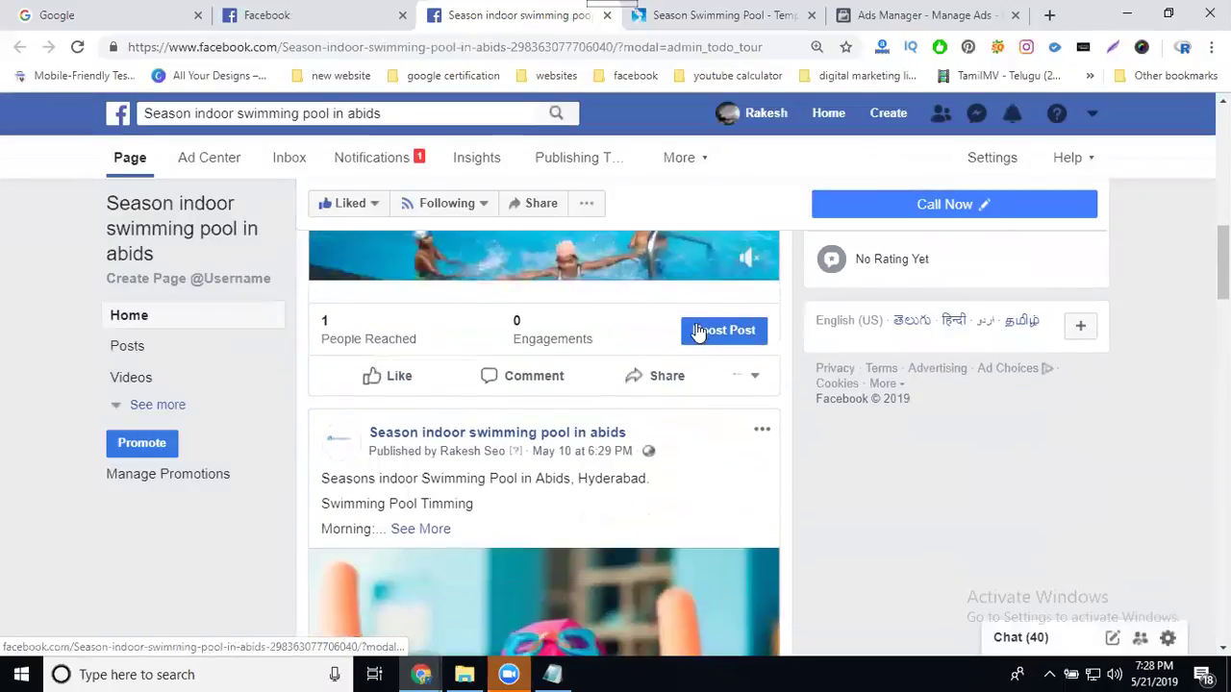
click(180, 405)
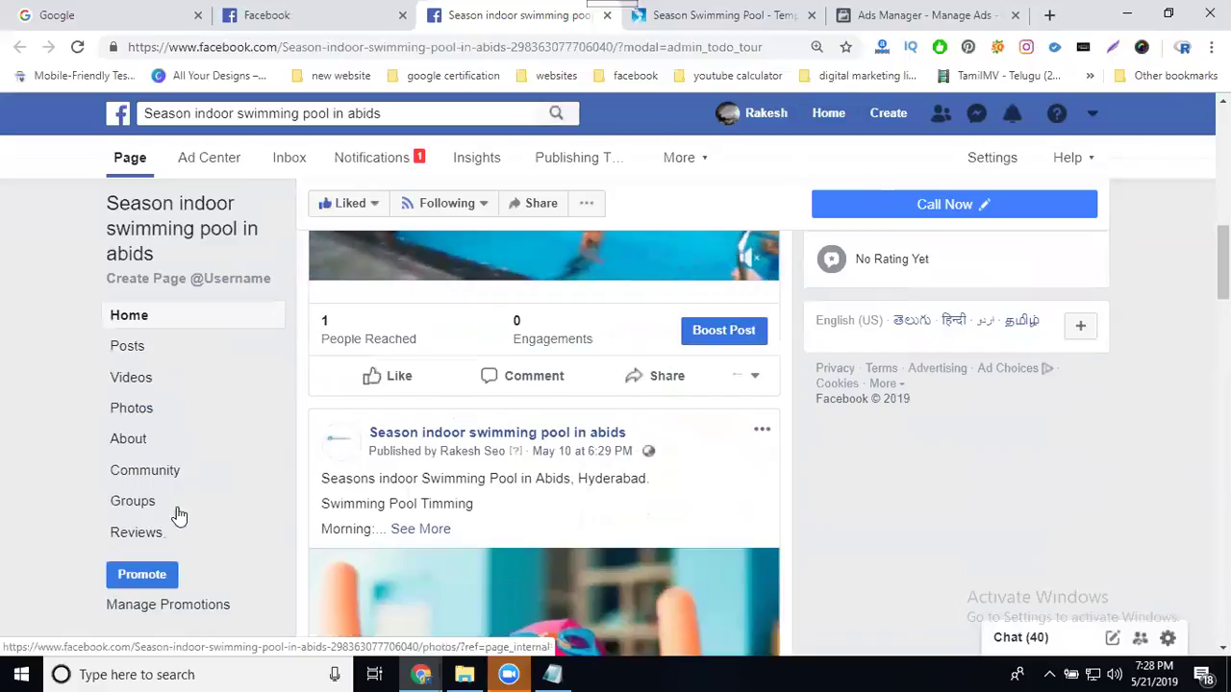
scroll(159, 543, down, 2)
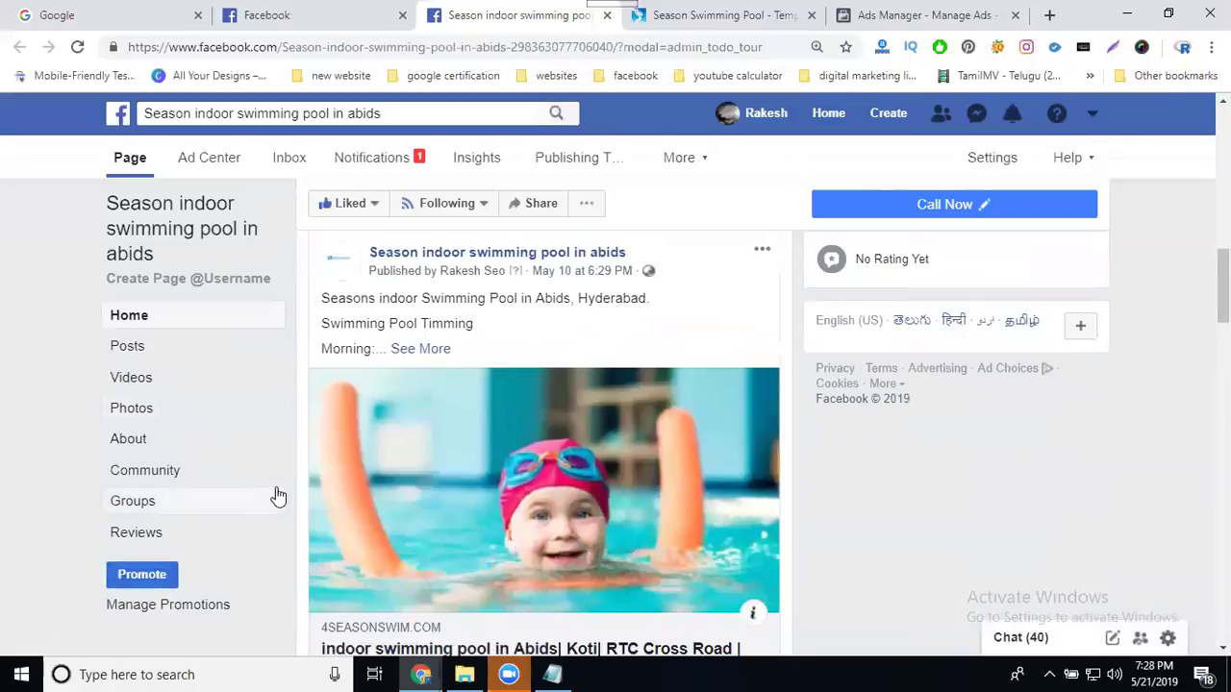
scroll(280, 491, up, 2)
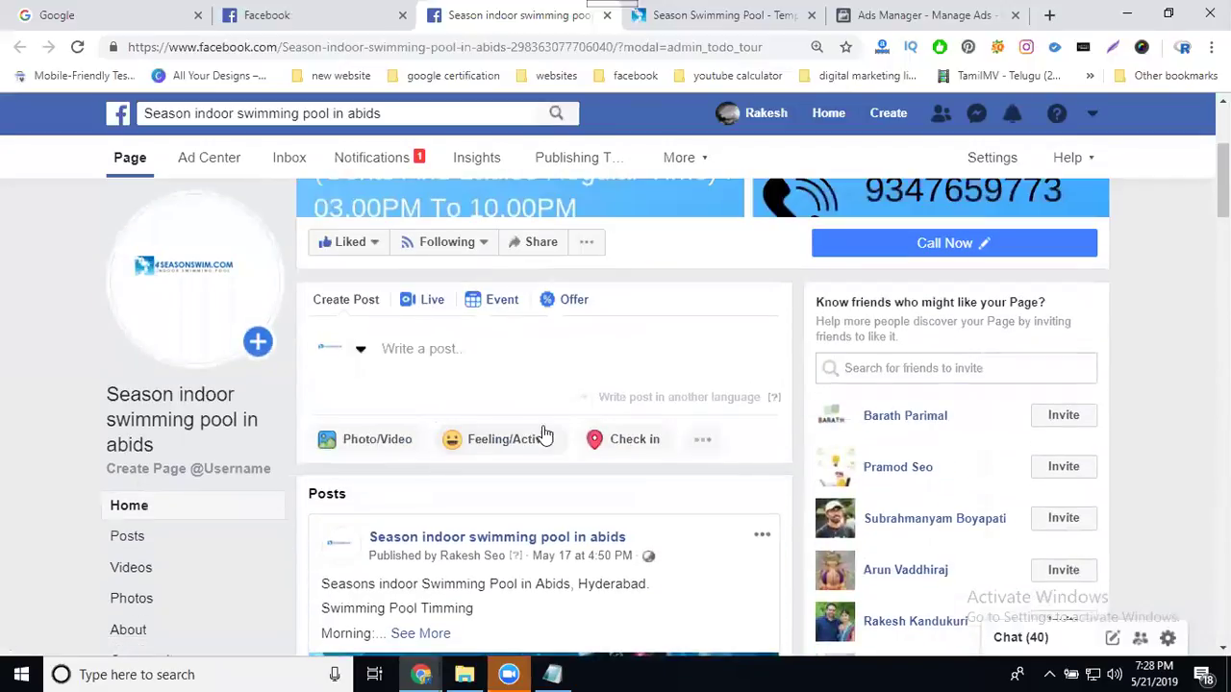
Step: Reopen the Promote dialog and browse its ad options, Boost a Post to Get More Leads
click(700, 445)
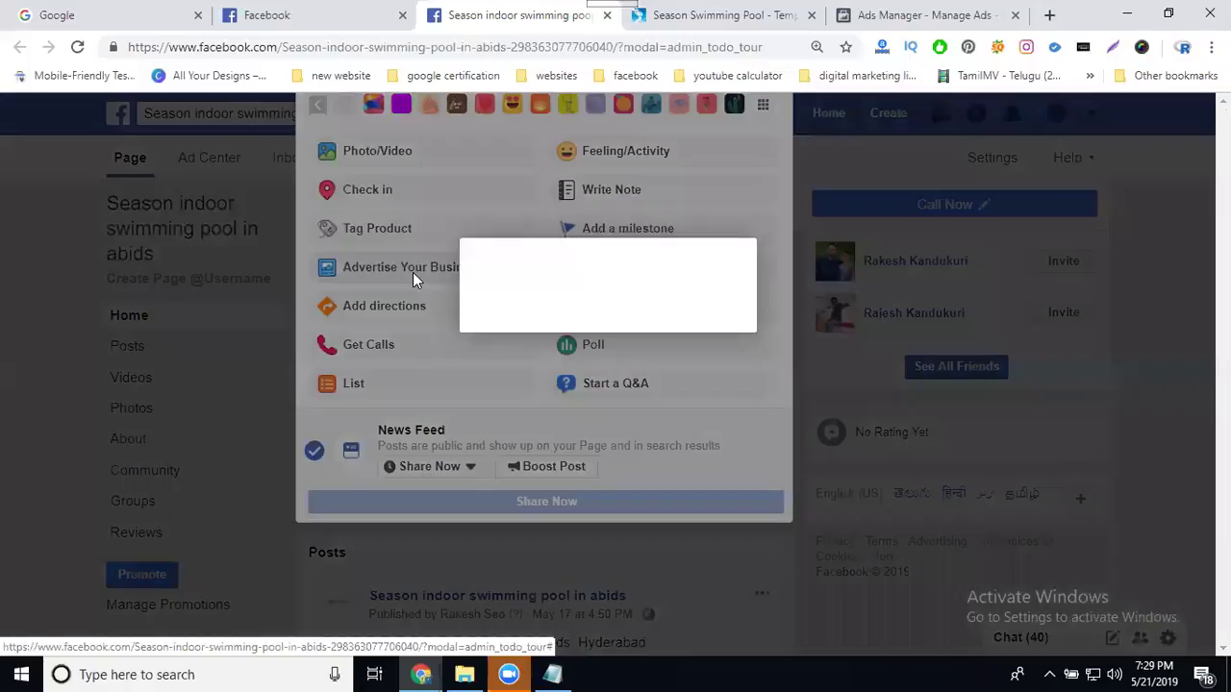
scroll(414, 273, down, 2)
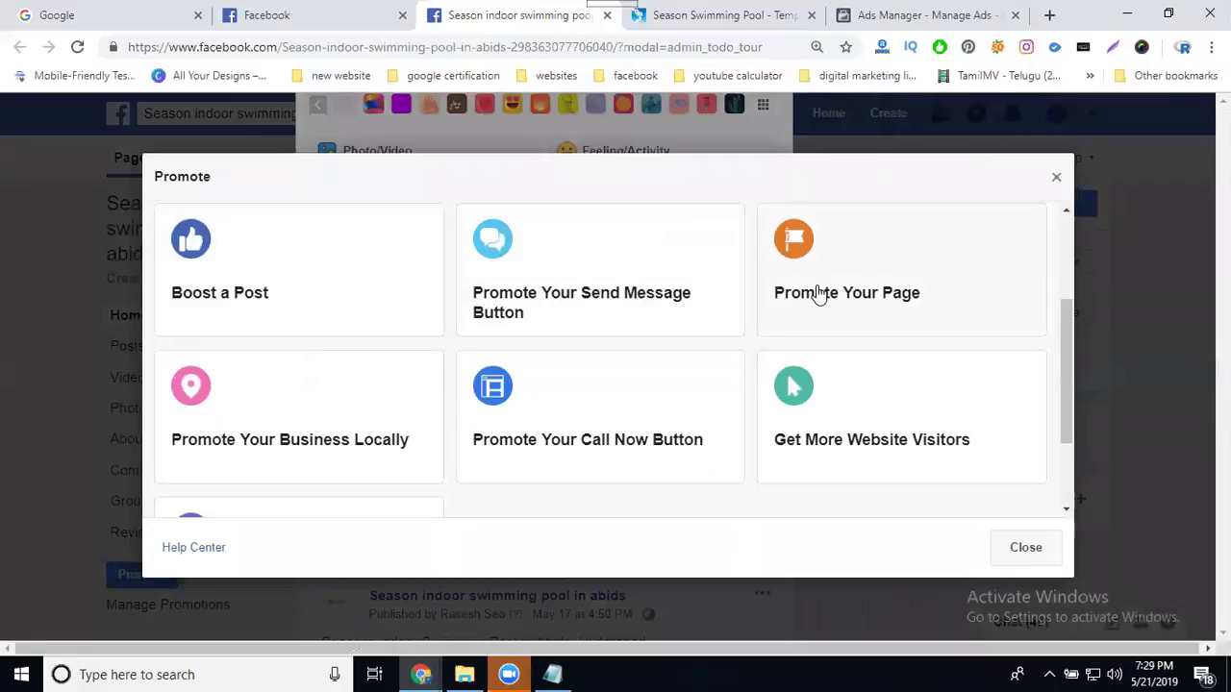
scroll(431, 352, down, 1)
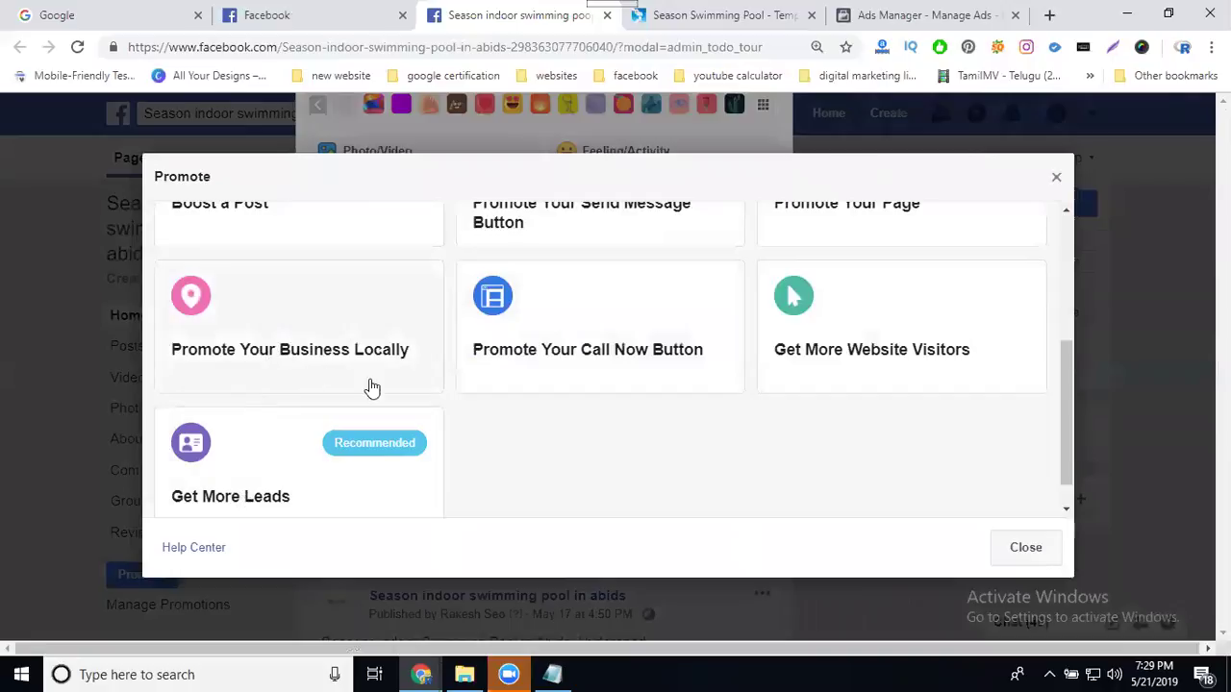
scroll(429, 401, up, 1)
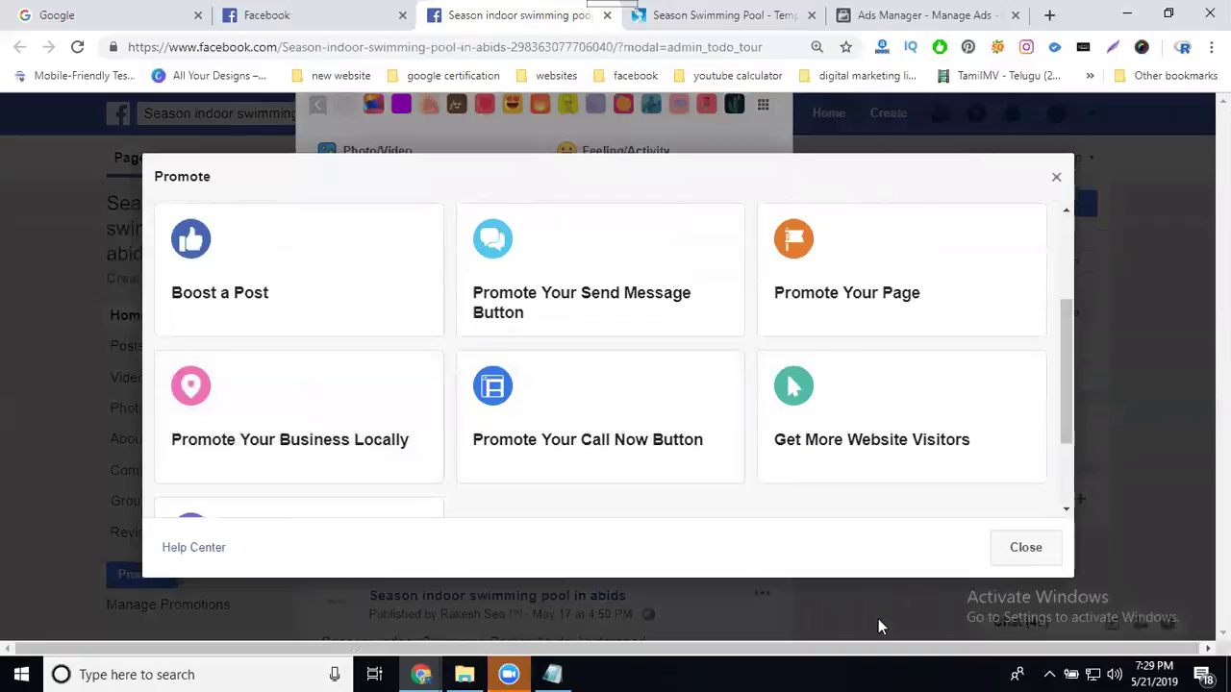